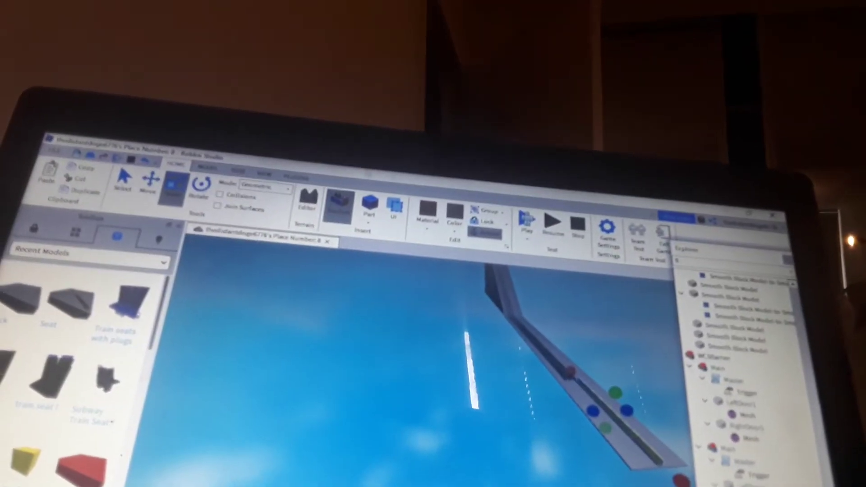
Tilt the camera and fly along the dark elevated beam, rising to see its rails.
{"action": "right_click_drag", "start_coordinate": [348, 276], "coordinate": [368, 294]}
{"action": "key", "text": "w"}
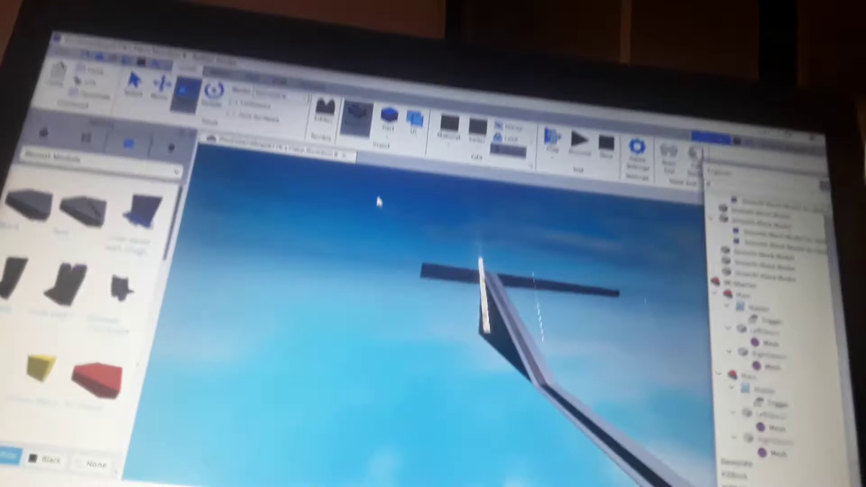
{"action": "key", "text": "w"}
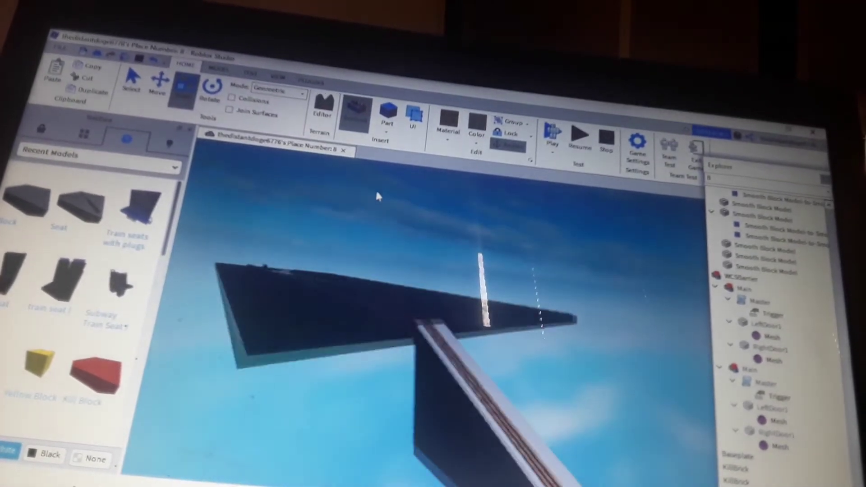
{"action": "key", "text": "w"}
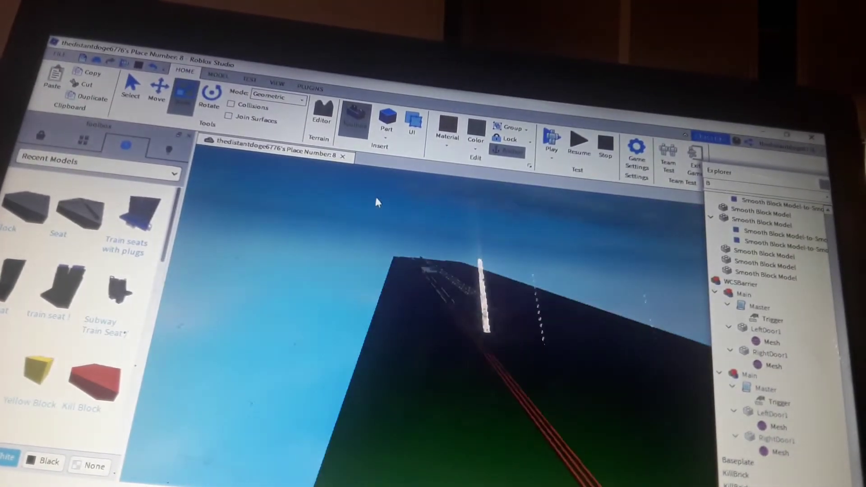
{"action": "key", "text": "a"}
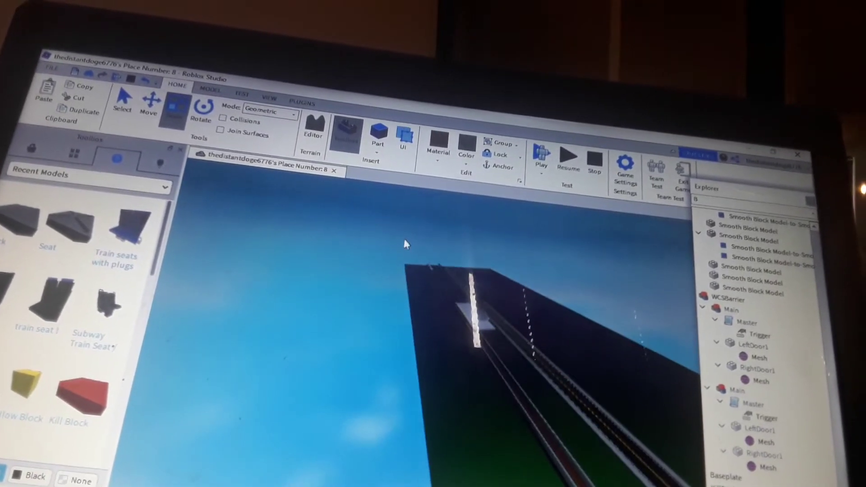
{"action": "key", "text": "d"}
{"action": "key", "text": "w"}
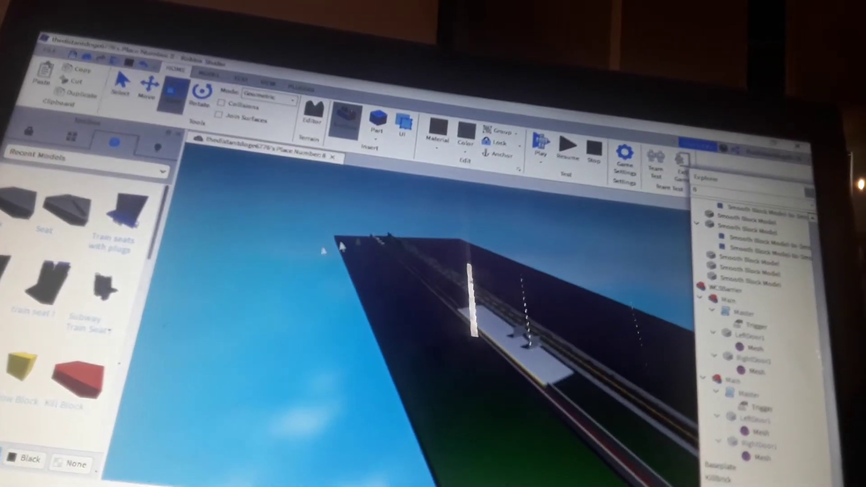
{"action": "key", "text": "w"}
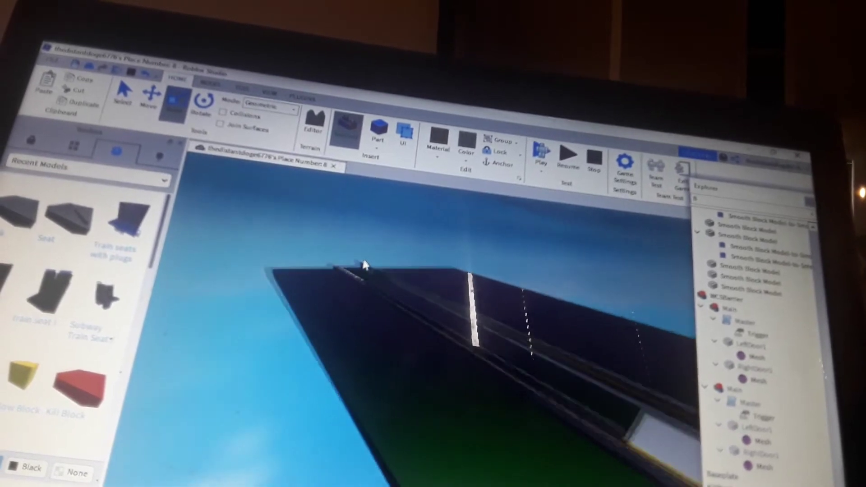
{"action": "key", "text": "e"}
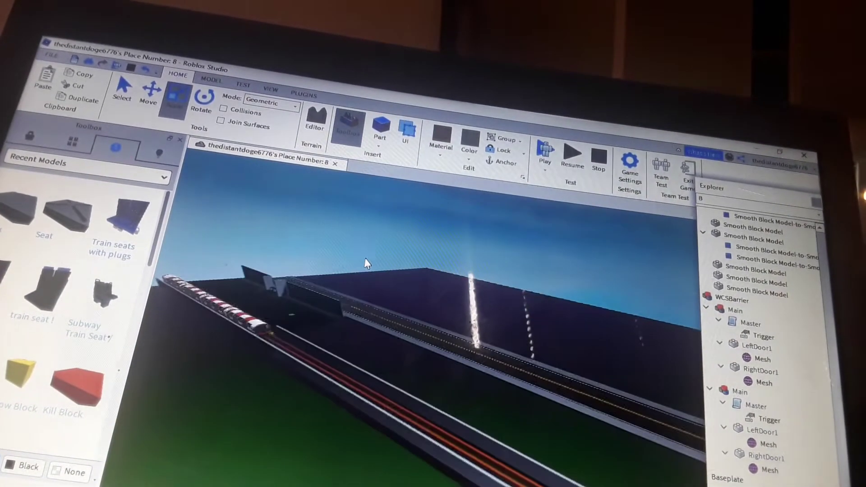
Drop to track level, turn toward the red-and-white train and strafe alongside it.
{"action": "key", "text": "q"}
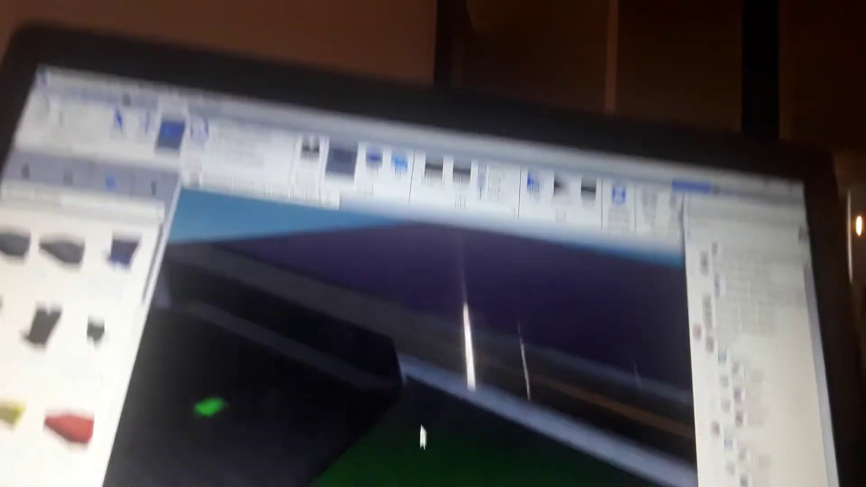
{"action": "right_click_drag", "start_coordinate": [362, 271], "coordinate": [421, 301]}
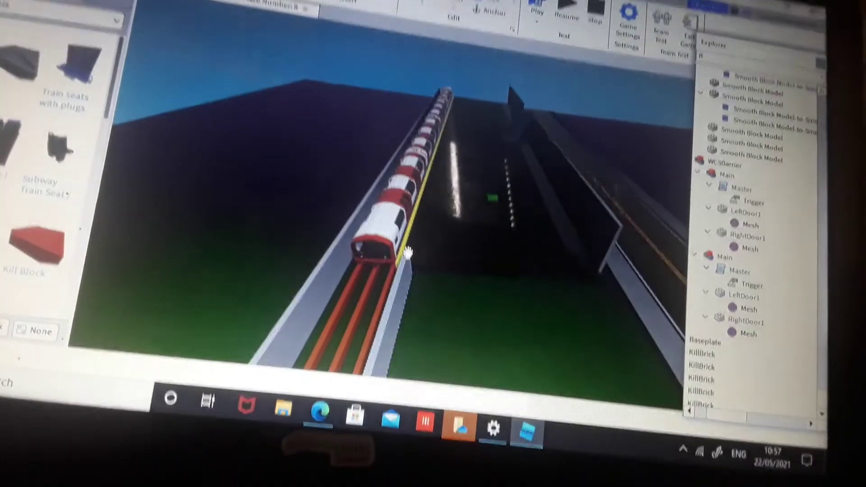
{"action": "key", "text": "w"}
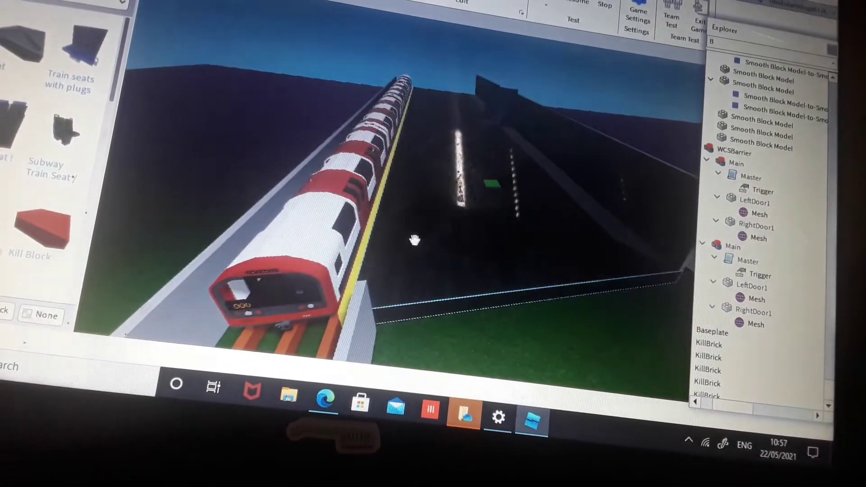
{"action": "right_click_drag", "start_coordinate": [412, 242], "coordinate": [538, 179]}
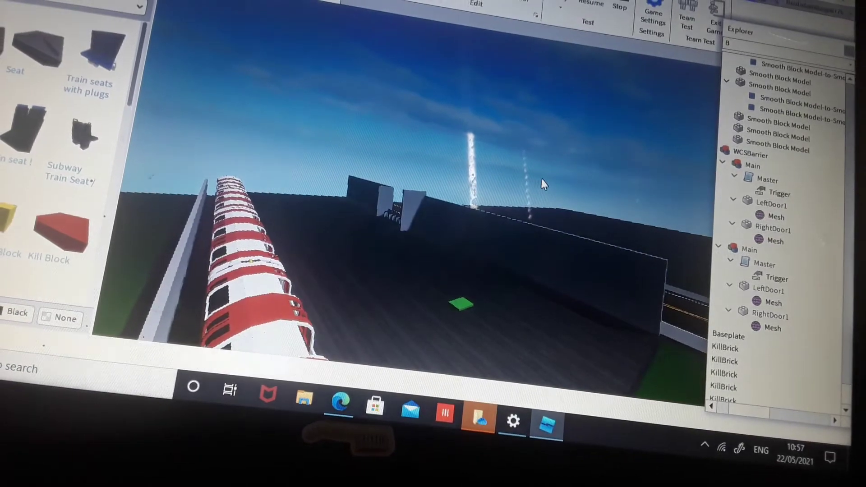
{"action": "key", "text": "s"}
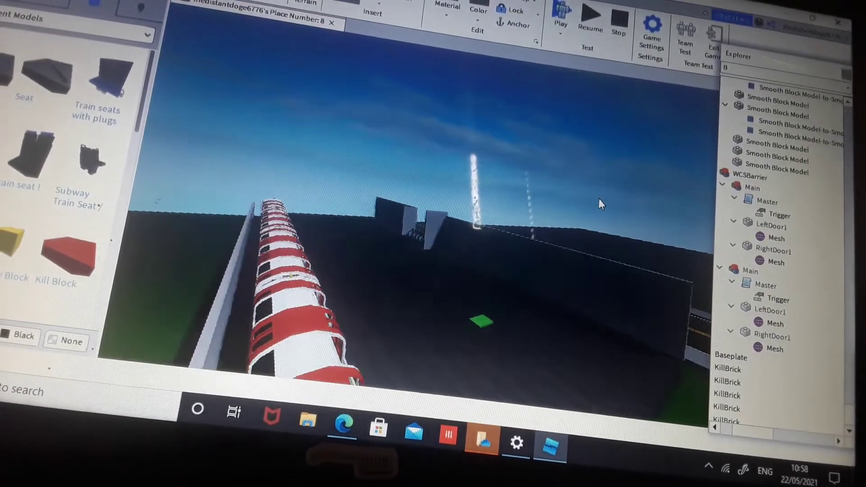
{"action": "key", "text": "w"}
{"action": "key", "text": "w"}
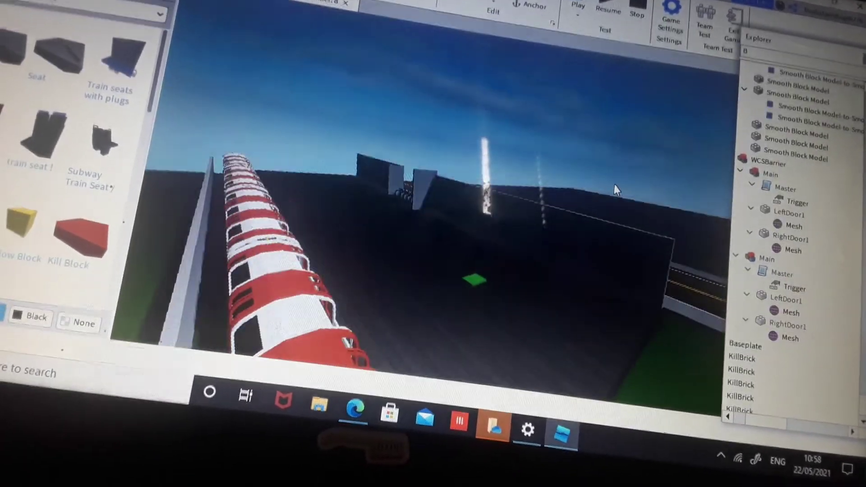
{"action": "key", "text": "d"}
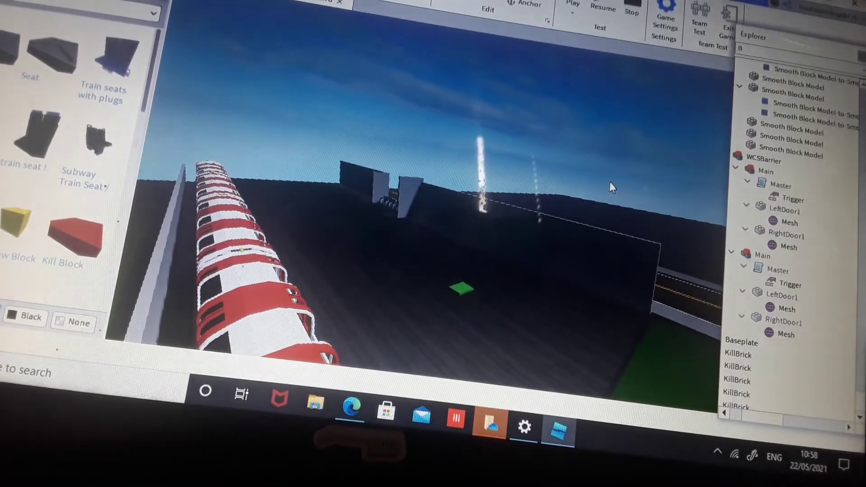
{"action": "key", "text": "a"}
{"action": "key", "text": "a"}
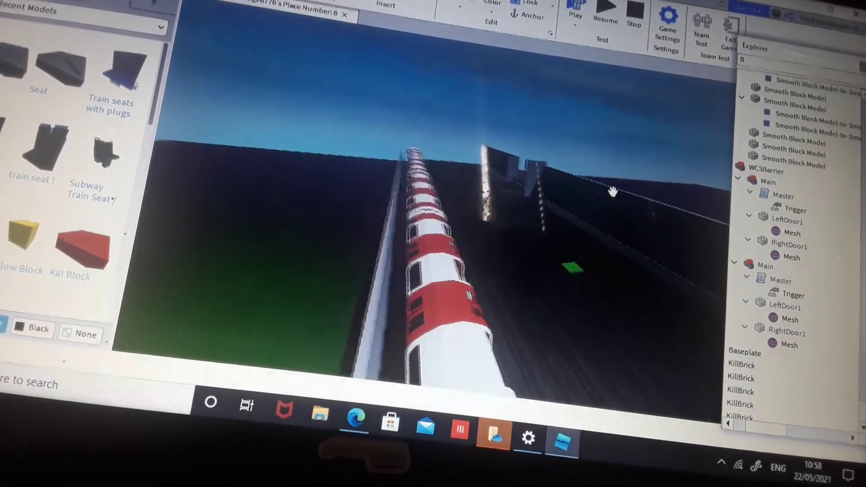
Orbit to the train's front end and along its side, then select a Smooth Block Model.
{"action": "right_click_drag", "start_coordinate": [612, 192], "coordinate": [613, 192]}
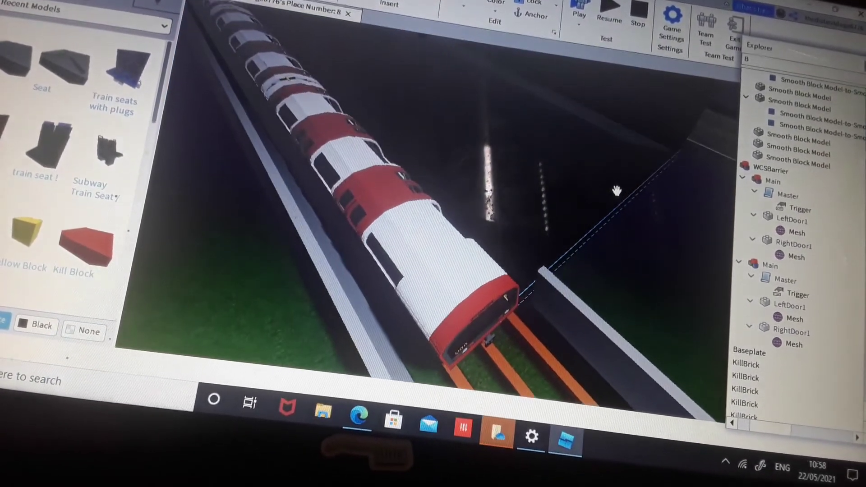
{"action": "mouse_move", "coordinate": [617, 192]}
{"action": "right_mouse_down"}
{"action": "mouse_move", "coordinate": [630, 195]}
{"action": "mouse_move", "coordinate": [689, 172]}
{"action": "mouse_move", "coordinate": [690, 192]}
{"action": "right_mouse_up"}
{"action": "left_click", "coordinate": [759, 151]}
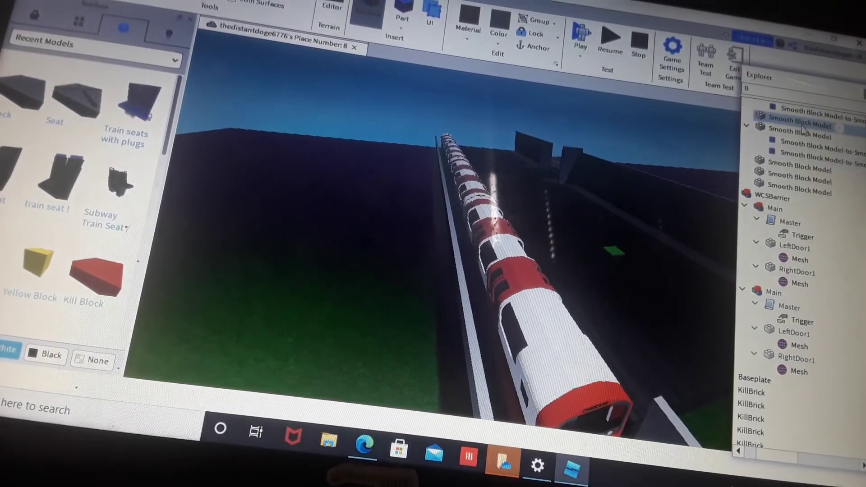